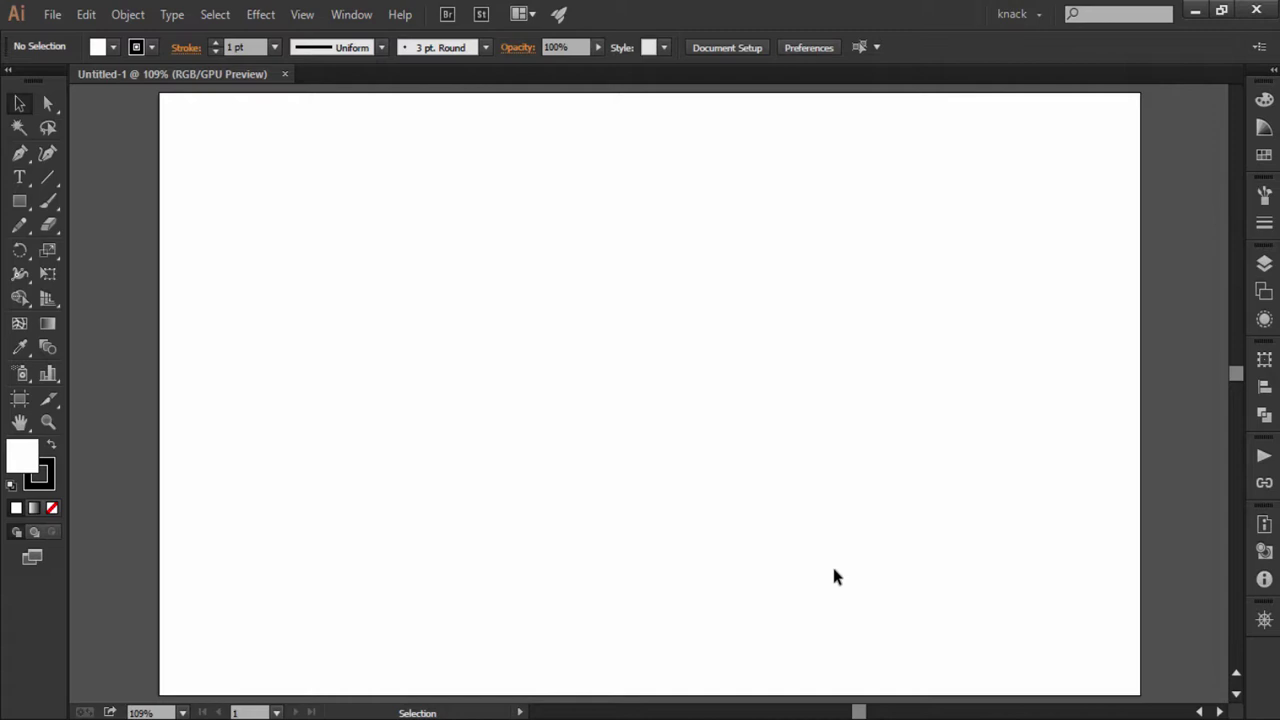
# Draw a polar grid at the top left, then drag a larger one, adding and removing rings.
pyautogui.moveTo(48, 184); pyautogui.dragTo(83, 270)
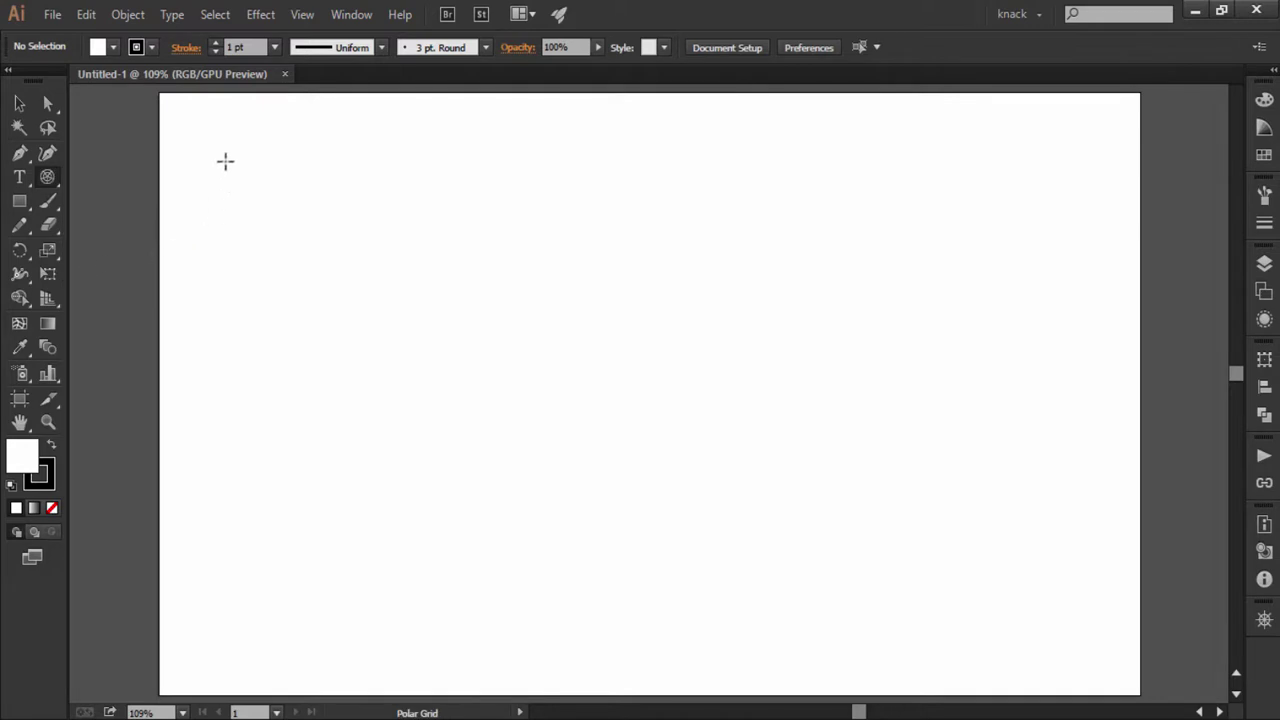
pyautogui.moveTo(204, 134); pyautogui.dragTo(410, 340)
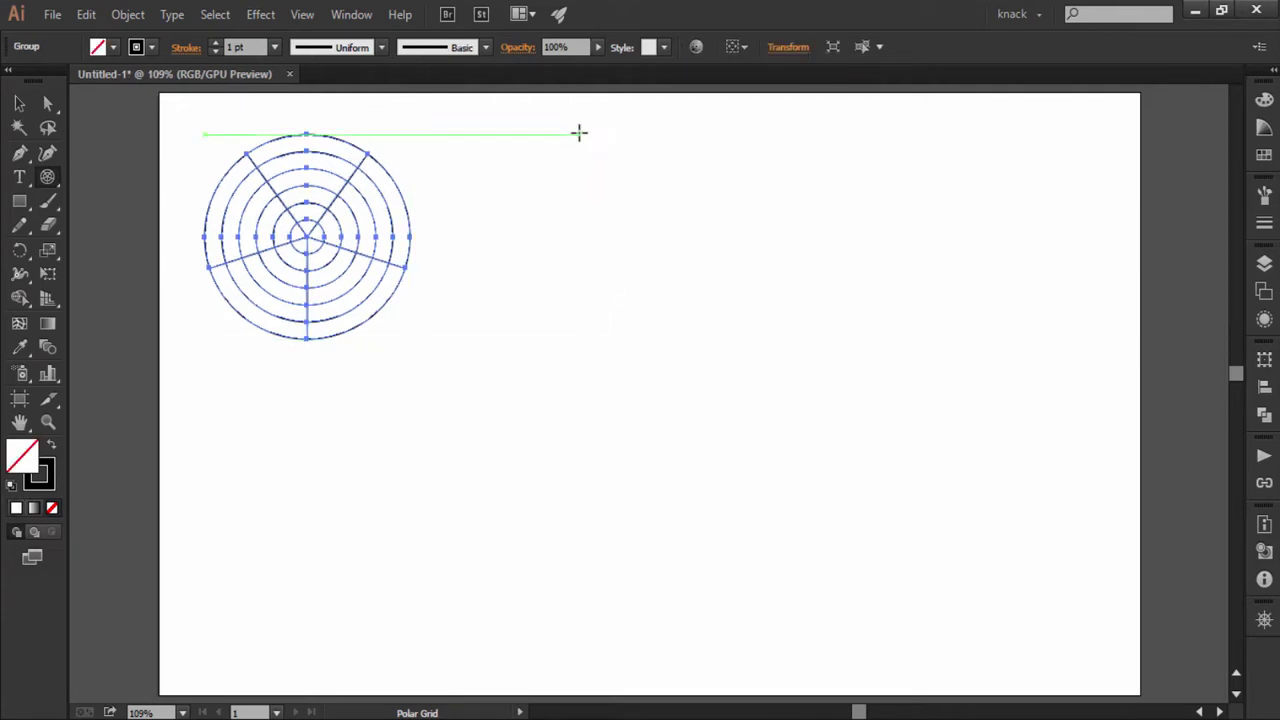
pyautogui.moveTo(580, 133); pyautogui.dragTo(835, 412)
pyautogui.press('Up')
pyautogui.press('Up')
pyautogui.press('Up')
pyautogui.press('Up')
pyautogui.press('Down')
pyautogui.press('Down')
pyautogui.press('Down')
pyautogui.press('Down')
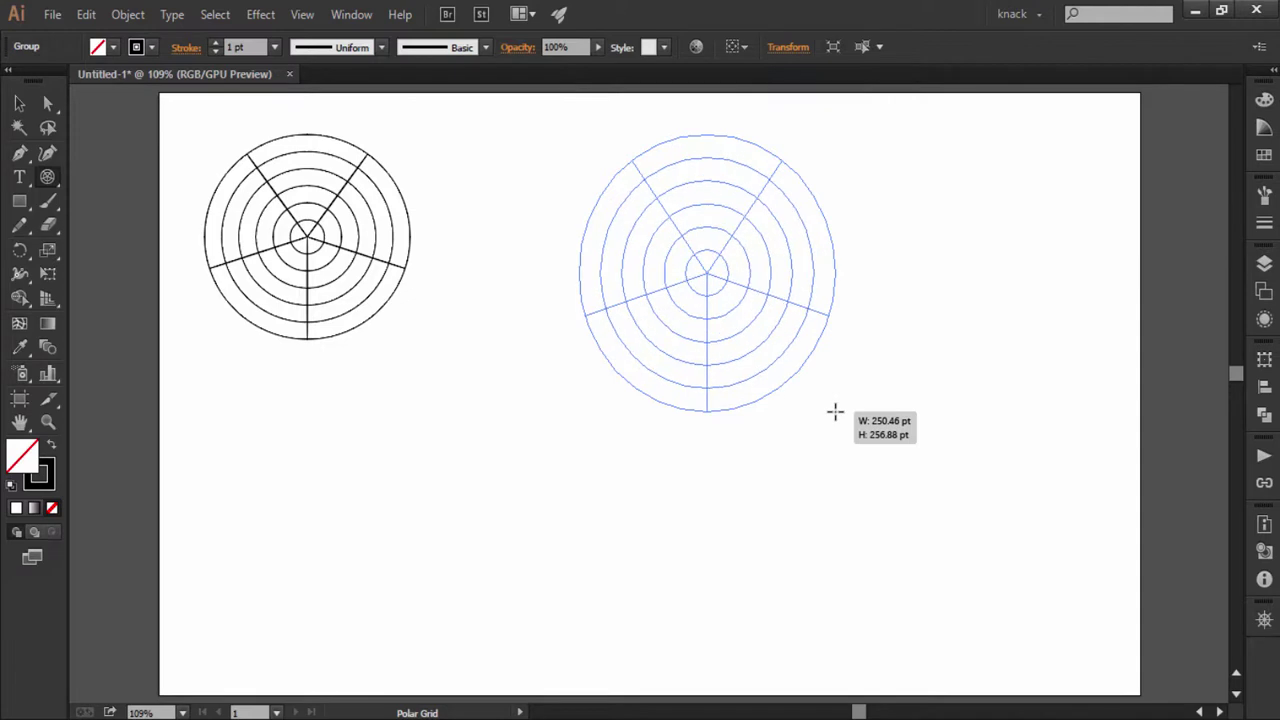
# Reduce the larger grid's radial dividers to two, then add one back.
pyautogui.press('Left')
pyautogui.press('Left')
pyautogui.press('Left')
pyautogui.moveTo(835, 412); pyautogui.dragTo(835, 412)
pyautogui.press('Right')
pyautogui.press('Right')
pyautogui.press('Right')
pyautogui.press('Right')
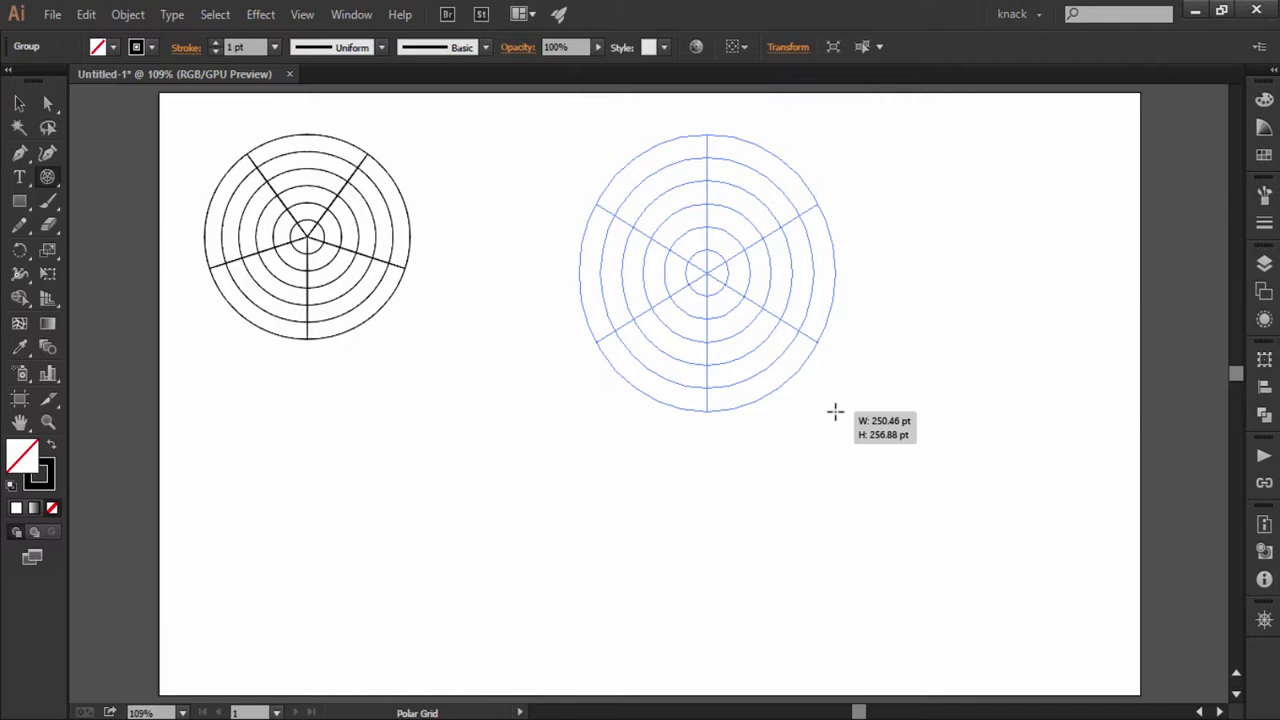
# Skew the rings toward the centre and the dividers toward the lower left, then restore even spacing.
pyautogui.press('x')
pyautogui.moveTo(835, 412); pyautogui.dragTo(835, 412)
pyautogui.press('x')
pyautogui.press('x')
pyautogui.press('x')
pyautogui.press('x')
pyautogui.press('c')
pyautogui.press('c')
pyautogui.press('c')
pyautogui.press('c')
pyautogui.press('c')
pyautogui.press('f')
pyautogui.press('f')
pyautogui.press('f')
pyautogui.press('f')
pyautogui.press('v')
pyautogui.press('v')
pyautogui.press('v')
pyautogui.press('v')
pyautogui.press('v')
# Finish the second grid, add four more grids around the artboard, and select them all.
pyautogui.moveTo(835, 412); pyautogui.dragTo(835, 412)
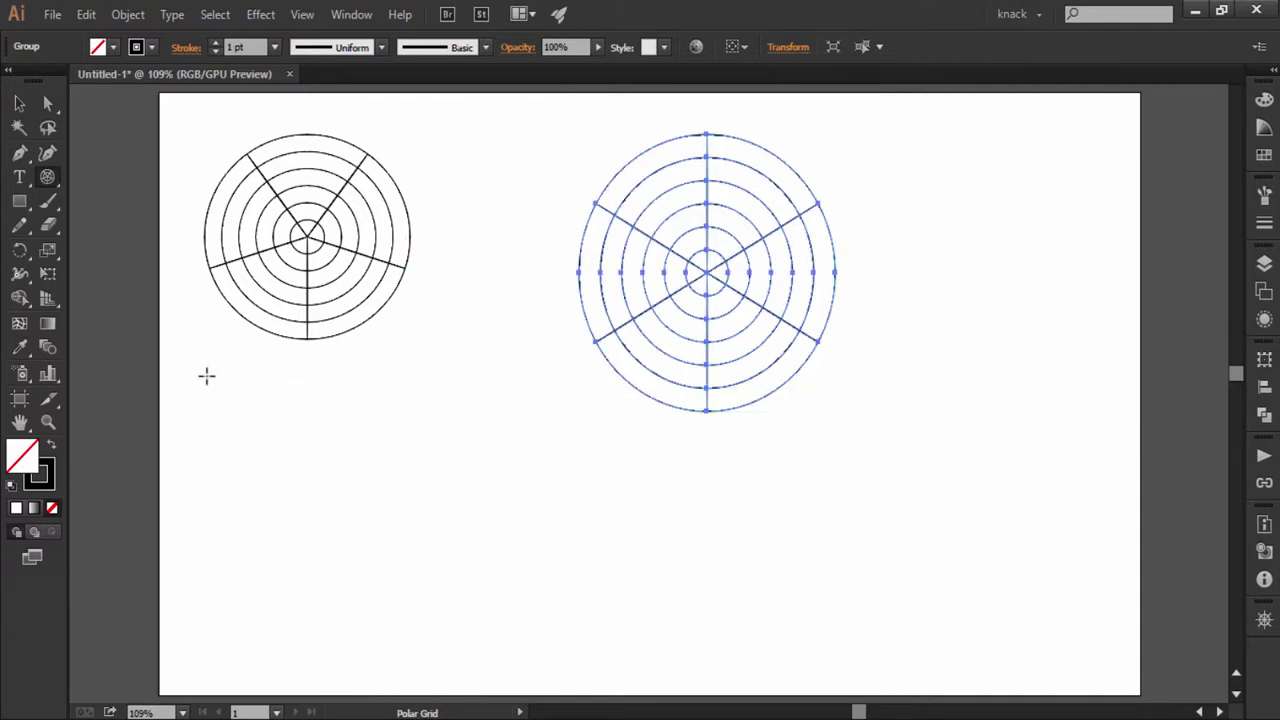
pyautogui.moveTo(206, 376); pyautogui.dragTo(1140, 270)
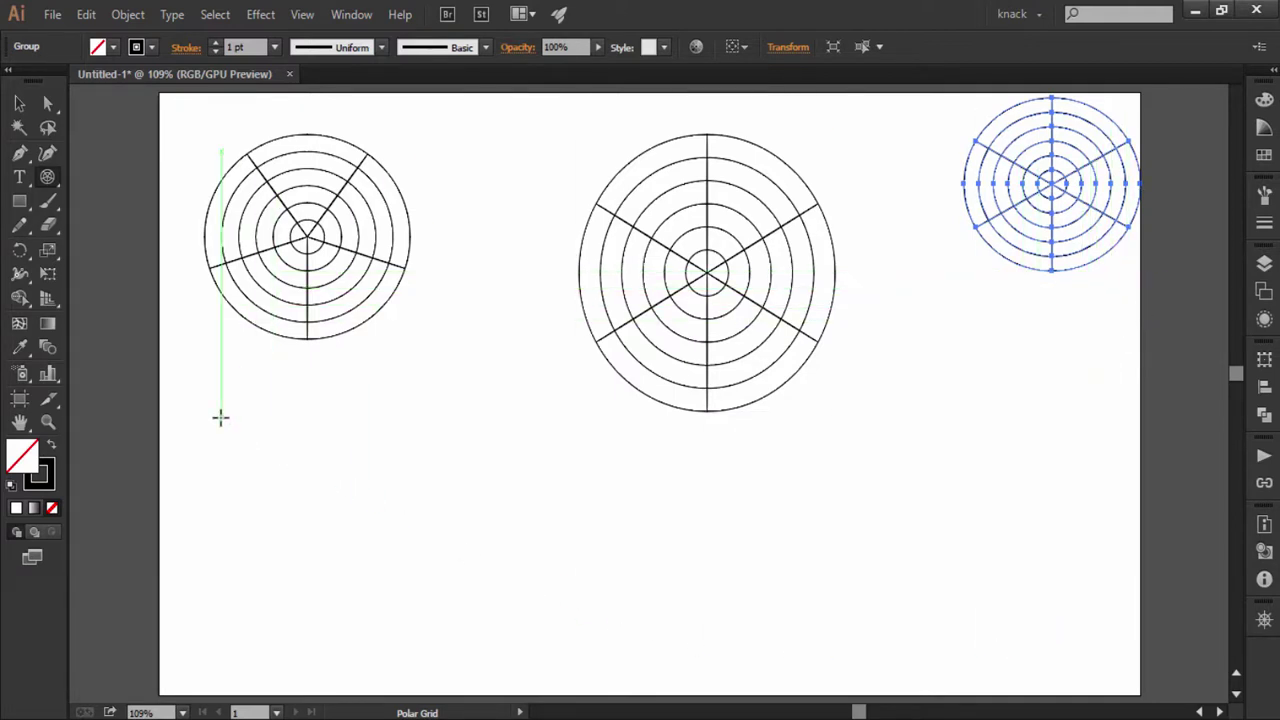
pyautogui.moveTo(220, 417); pyautogui.dragTo(408, 585)
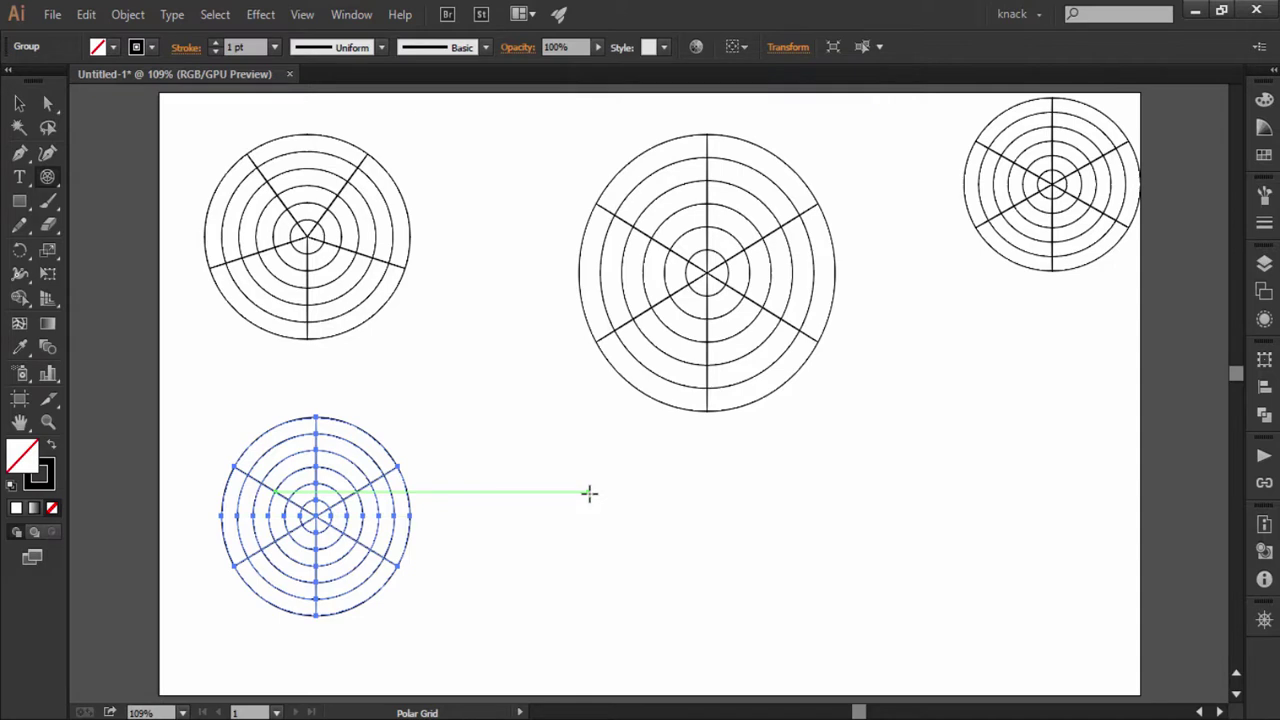
pyautogui.moveTo(589, 492); pyautogui.dragTo(707, 612)
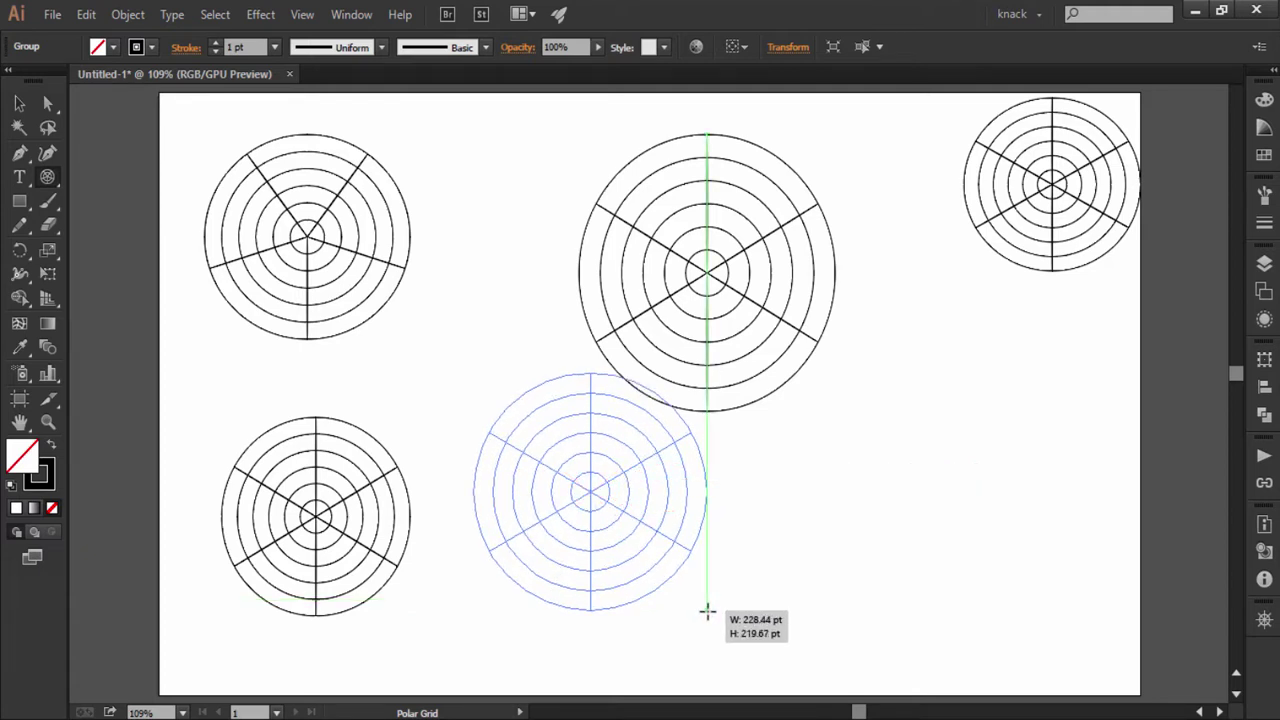
pyautogui.moveTo(707, 612); pyautogui.dragTo(707, 610)
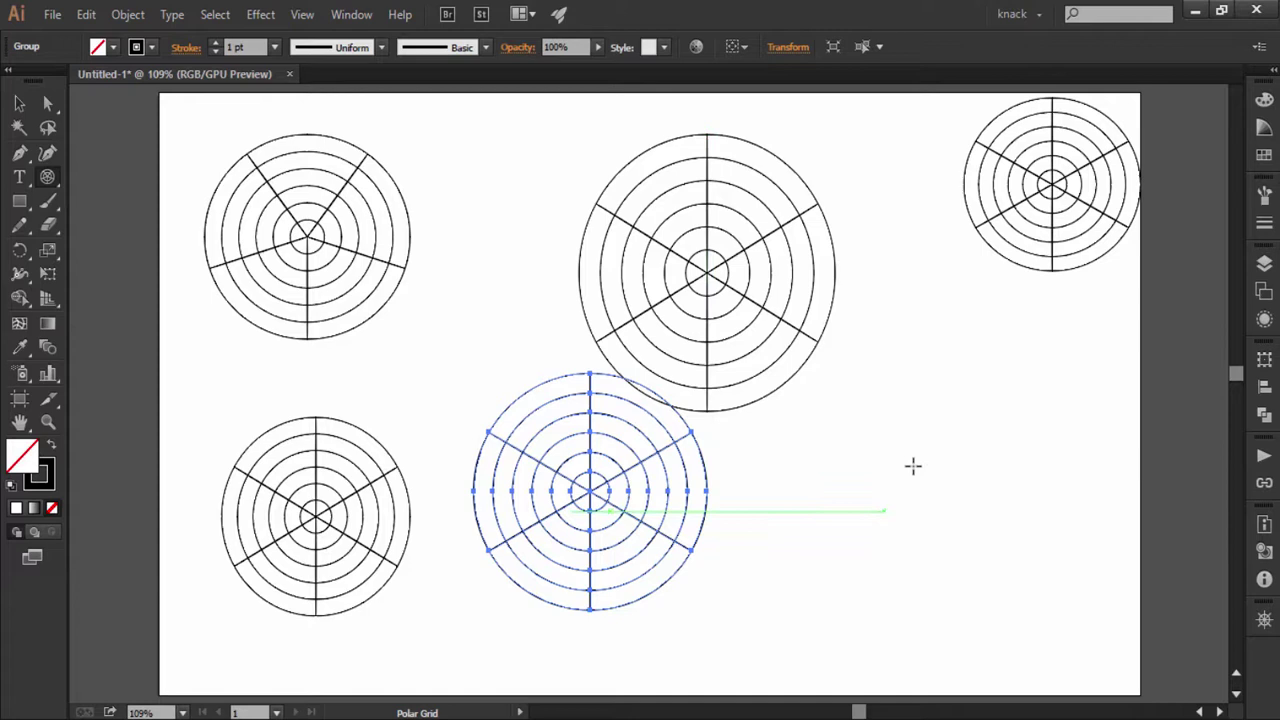
pyautogui.moveTo(900, 413); pyautogui.dragTo(953, 521)
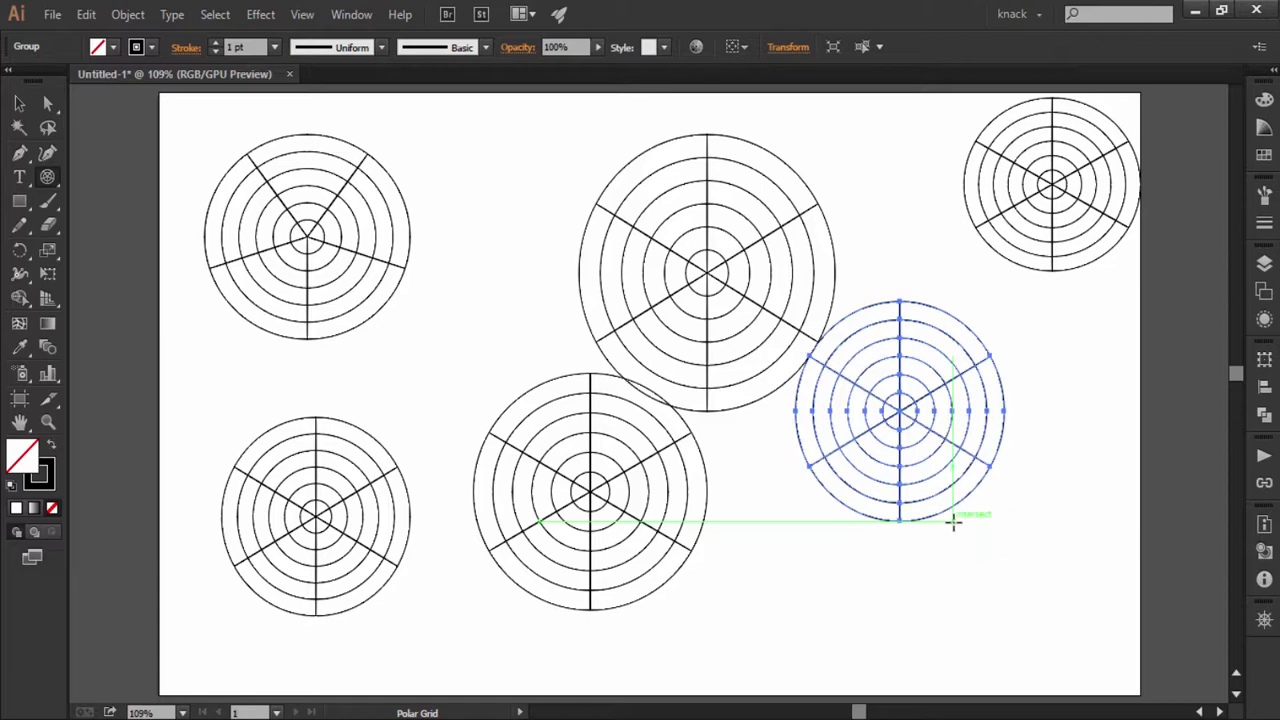
pyautogui.hotkey('ctrl', 'a')
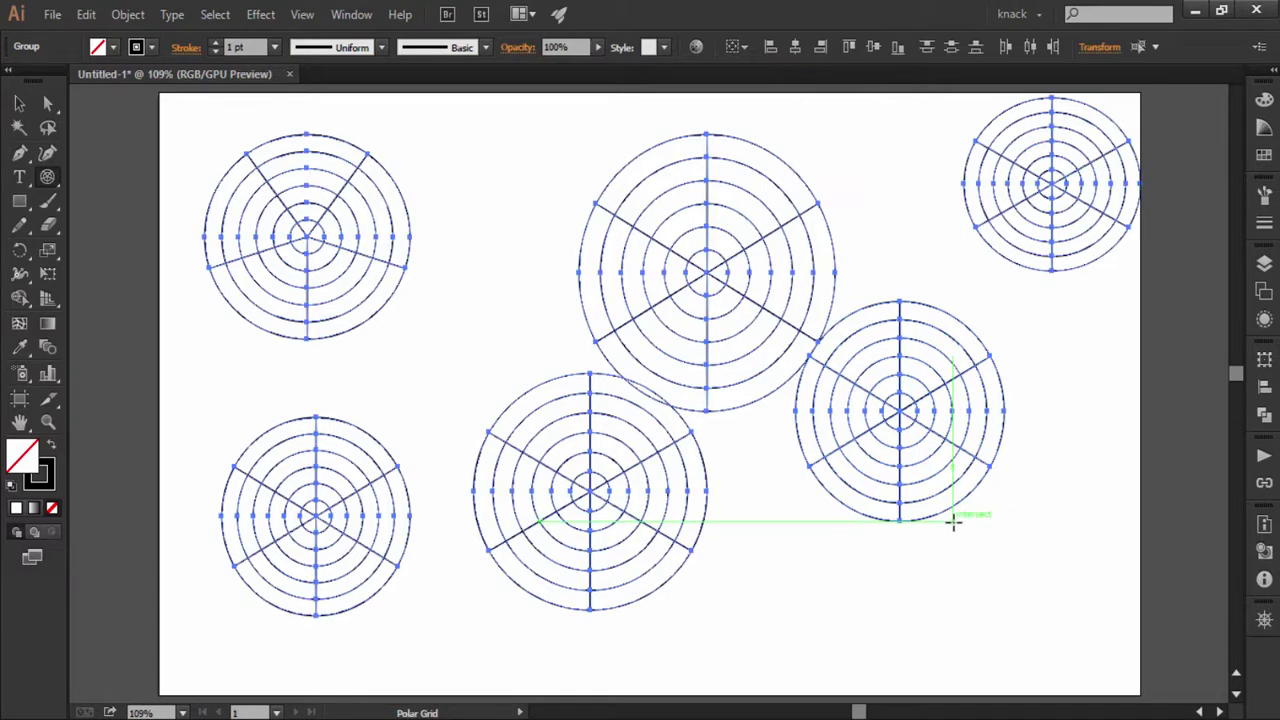
# Delete all grids and single-click to get Polar Grid Tool Options (204.06 pt, 5 concentric, 6 radial).
pyautogui.press('Delete')
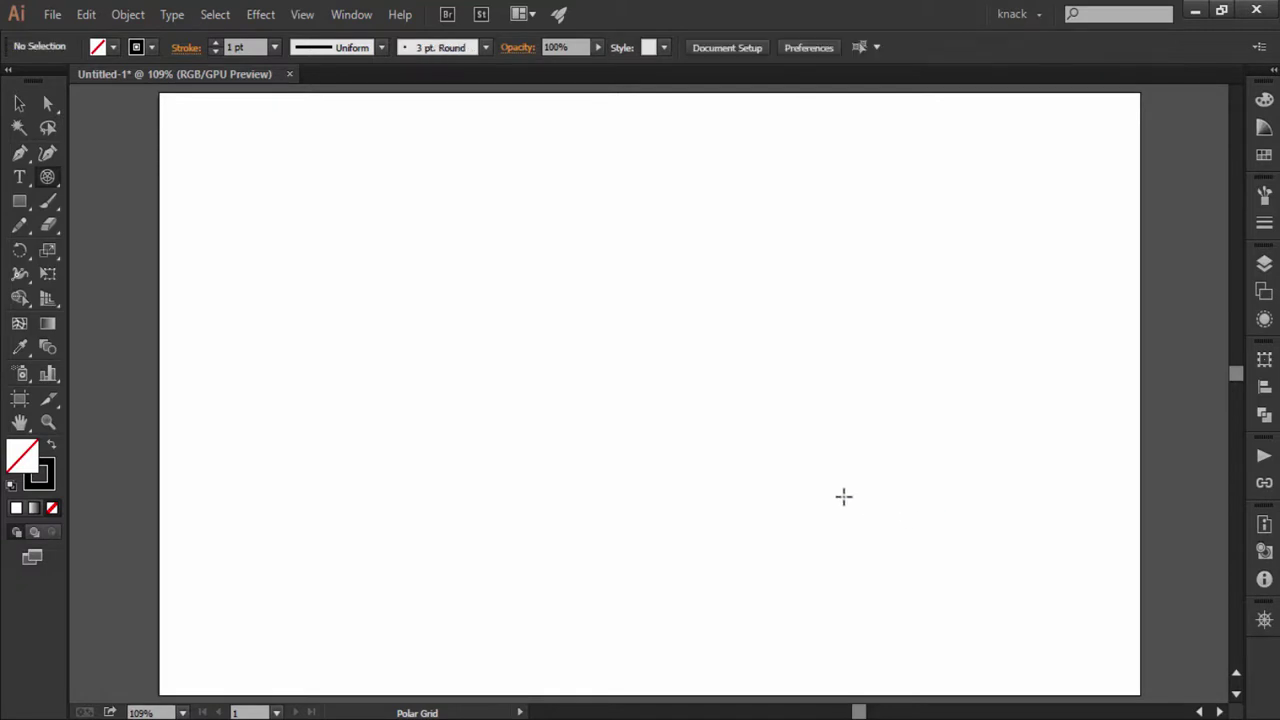
pyautogui.click(258, 191)
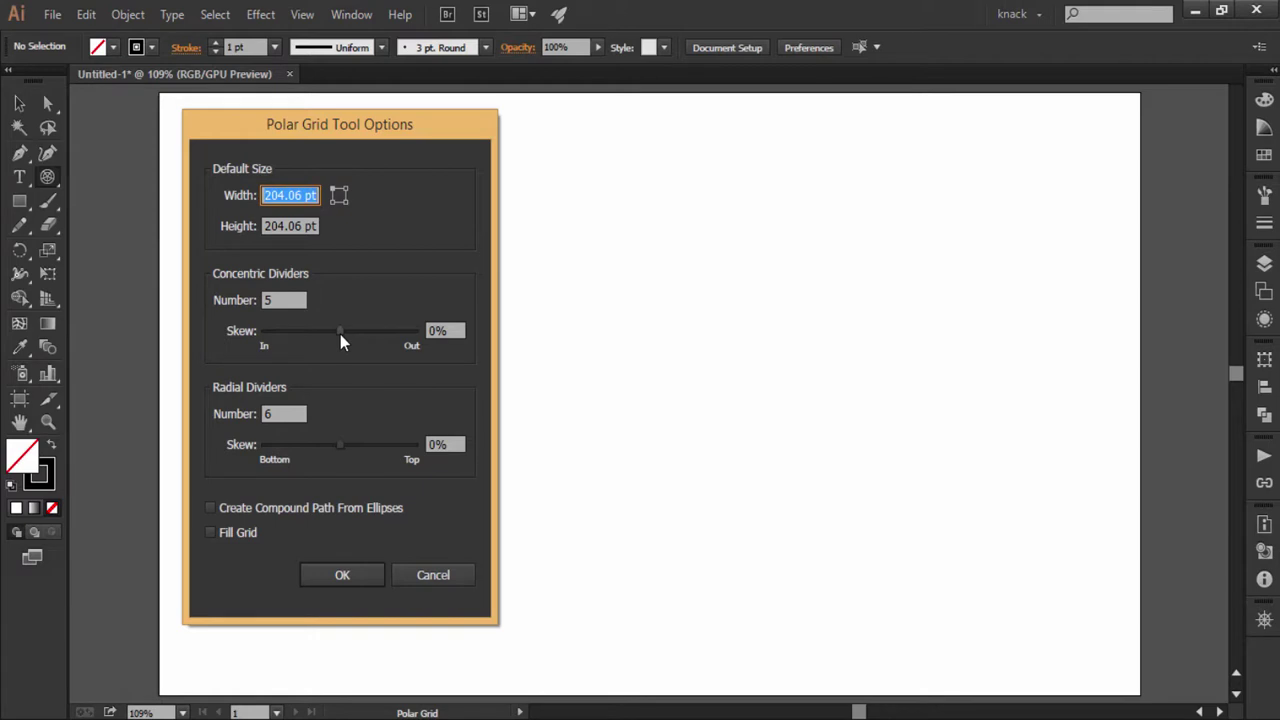
pyautogui.click(455, 330)
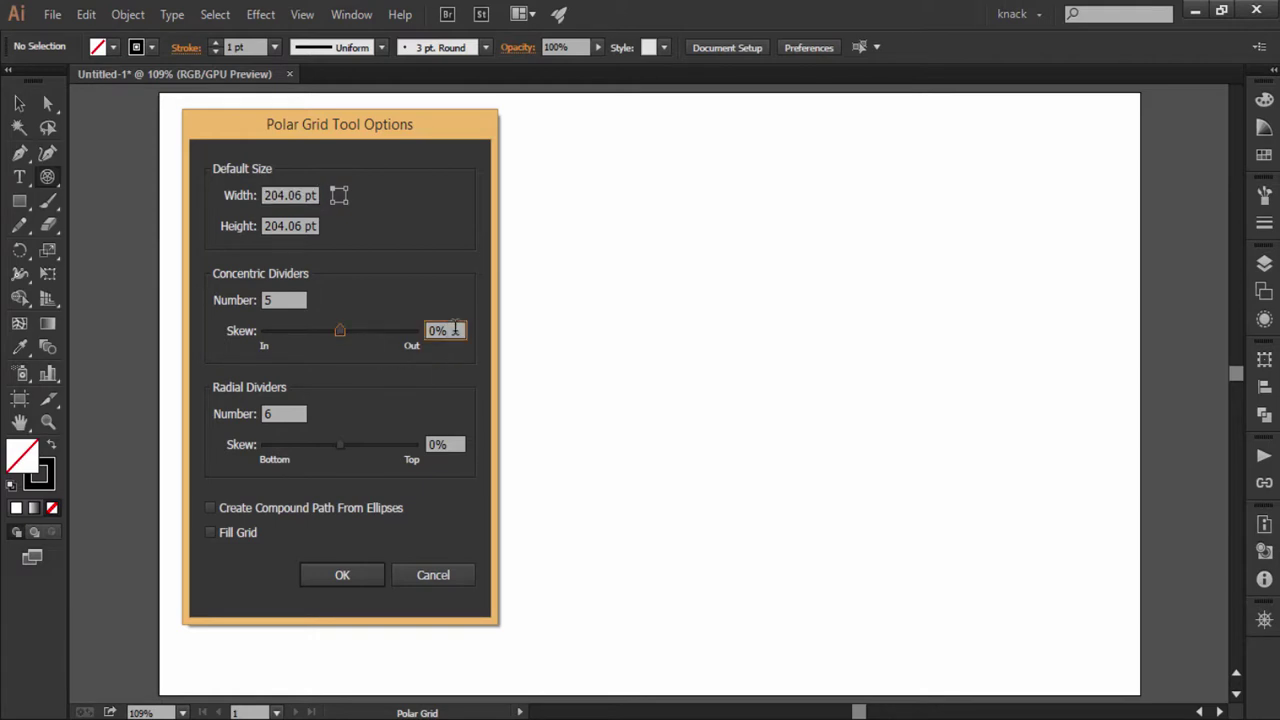
# Create the grid with Create Compound Path From Ellipses on and fill it with the blue swatch.
pyautogui.click(296, 510)
pyautogui.click(341, 575)
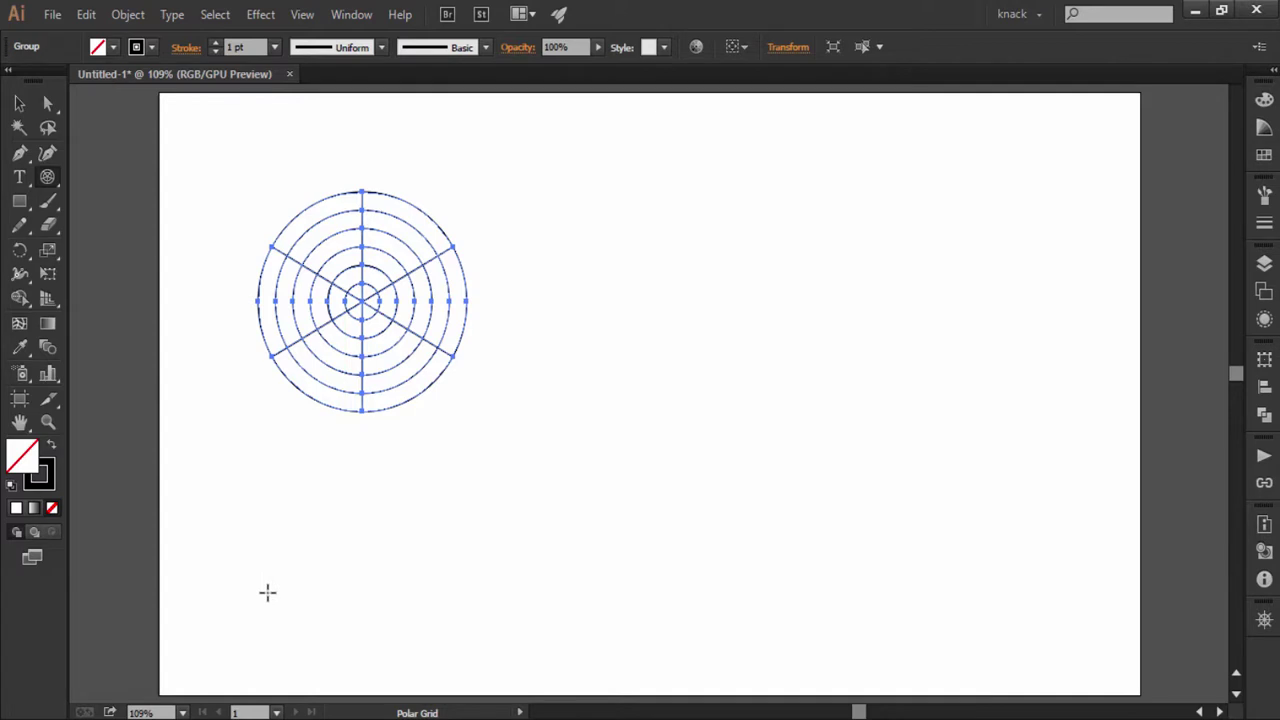
pyautogui.click(112, 48)
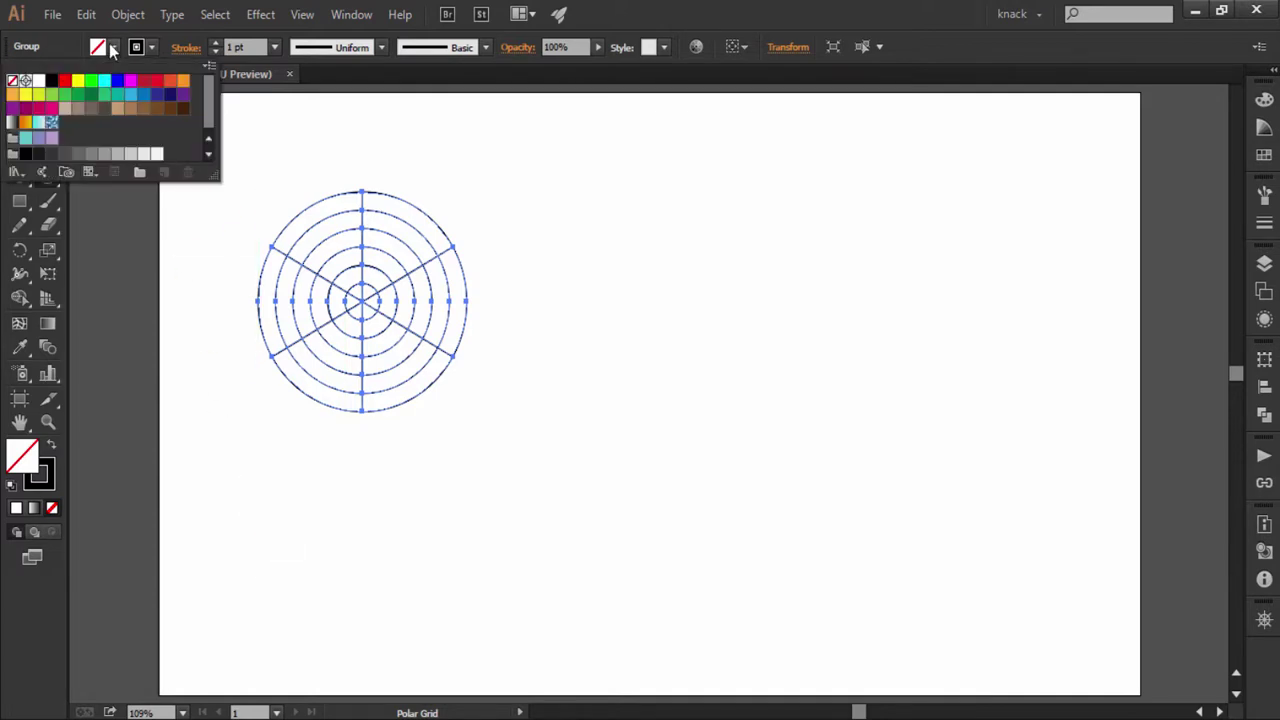
pyautogui.click(117, 80)
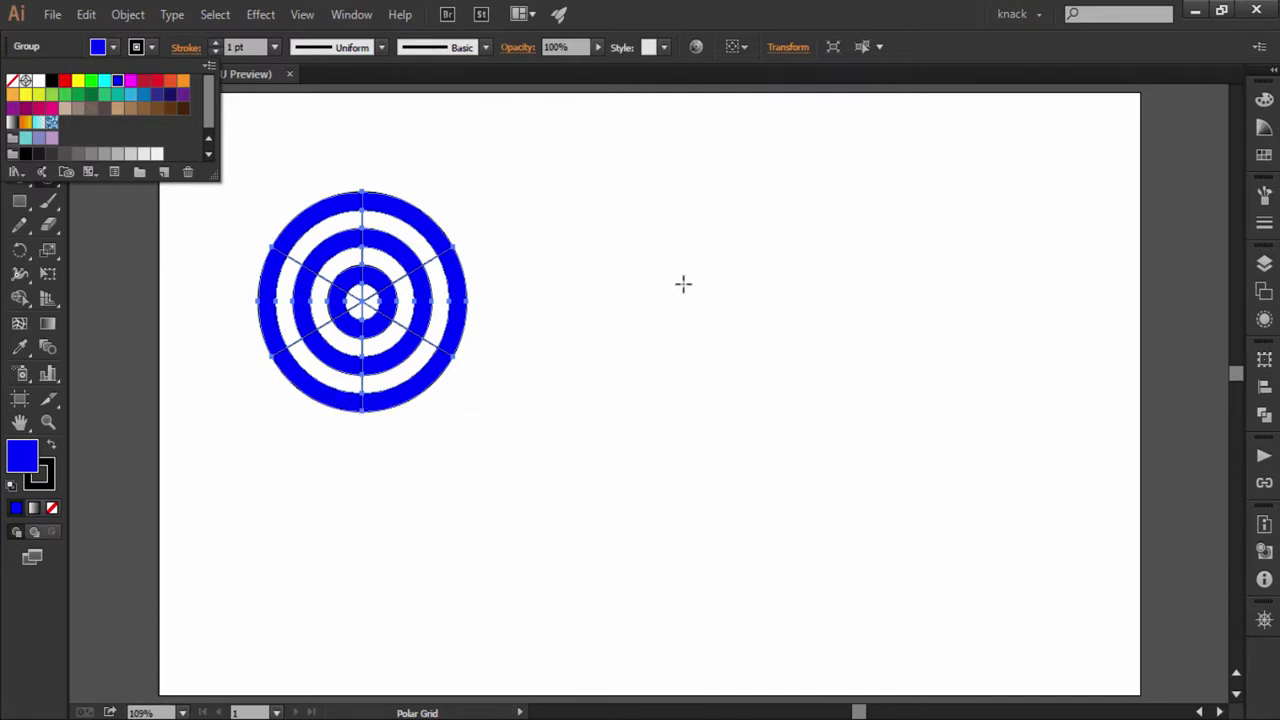
# Place a new grid at right with compound path off and Fill Grid on.
pyautogui.click(745, 220)
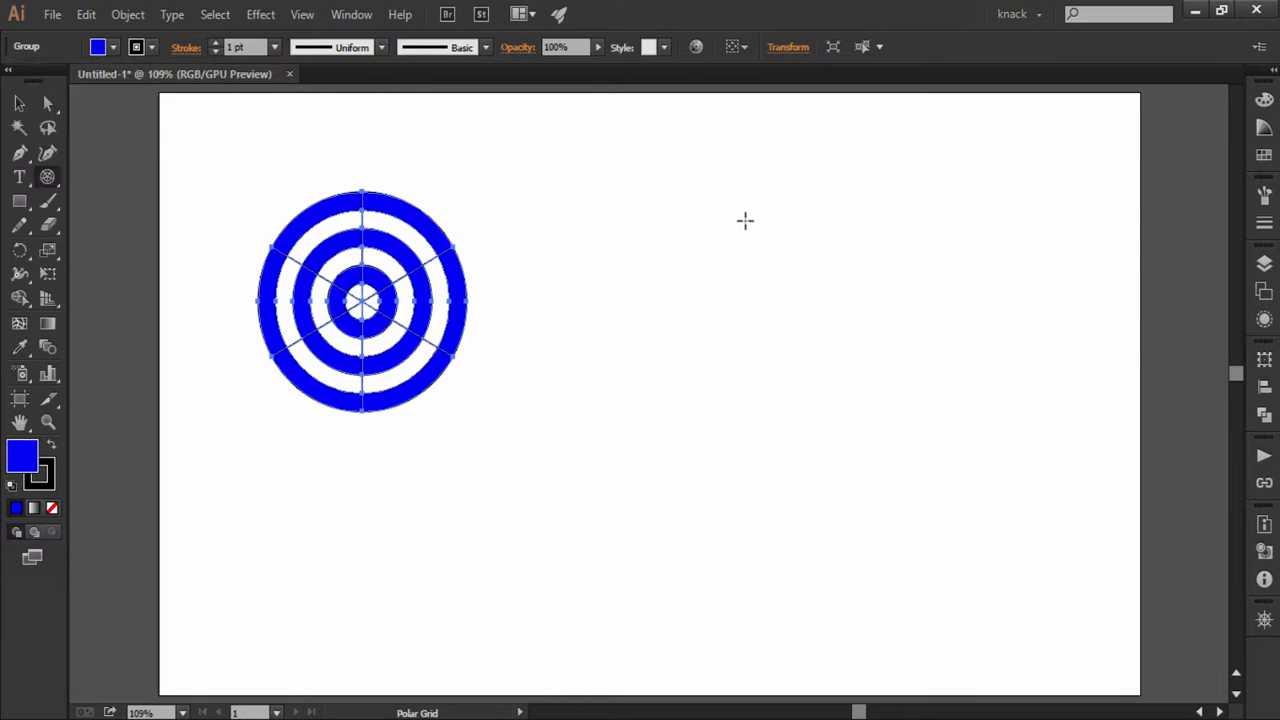
pyautogui.click(745, 220)
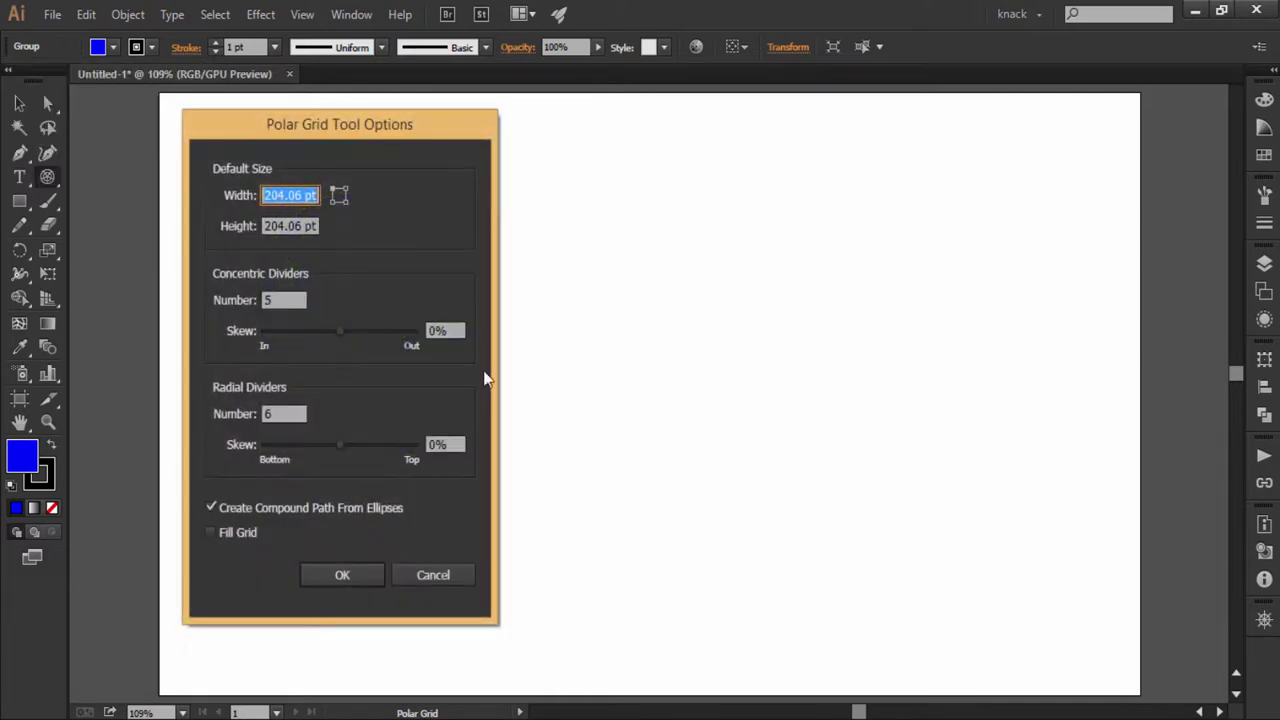
pyautogui.click(211, 507)
pyautogui.click(210, 532)
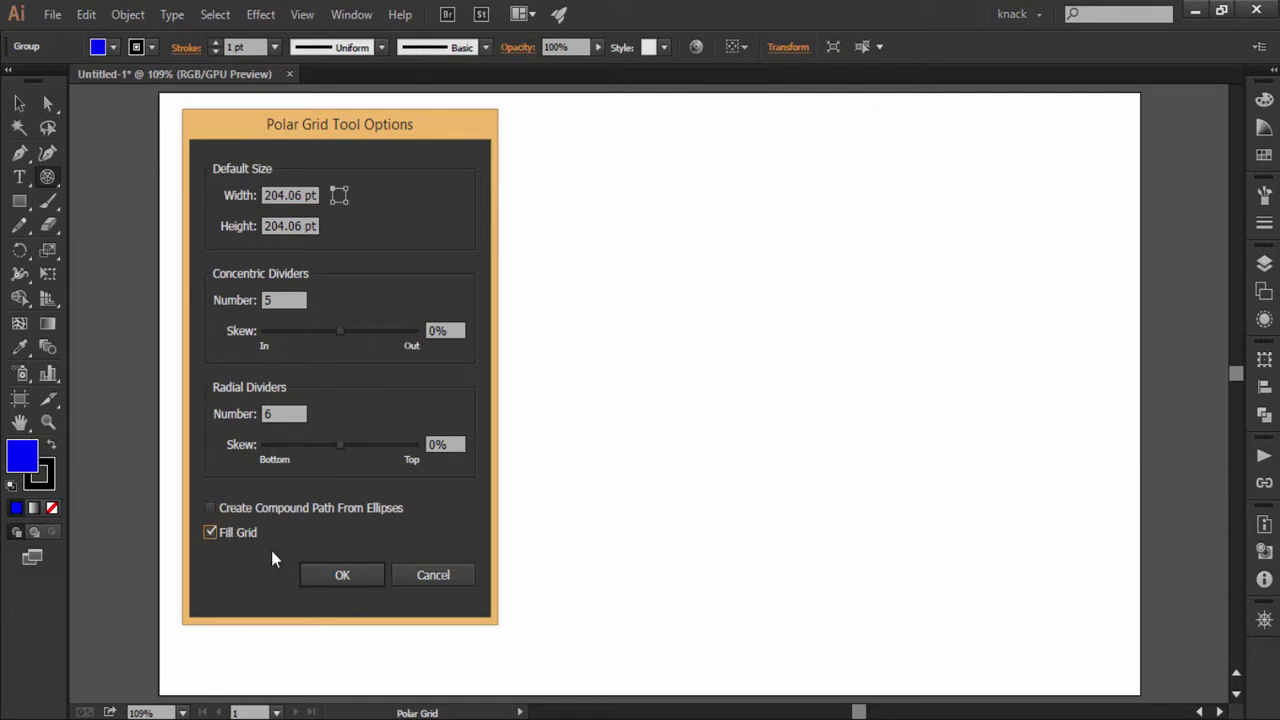
pyautogui.click(345, 577)
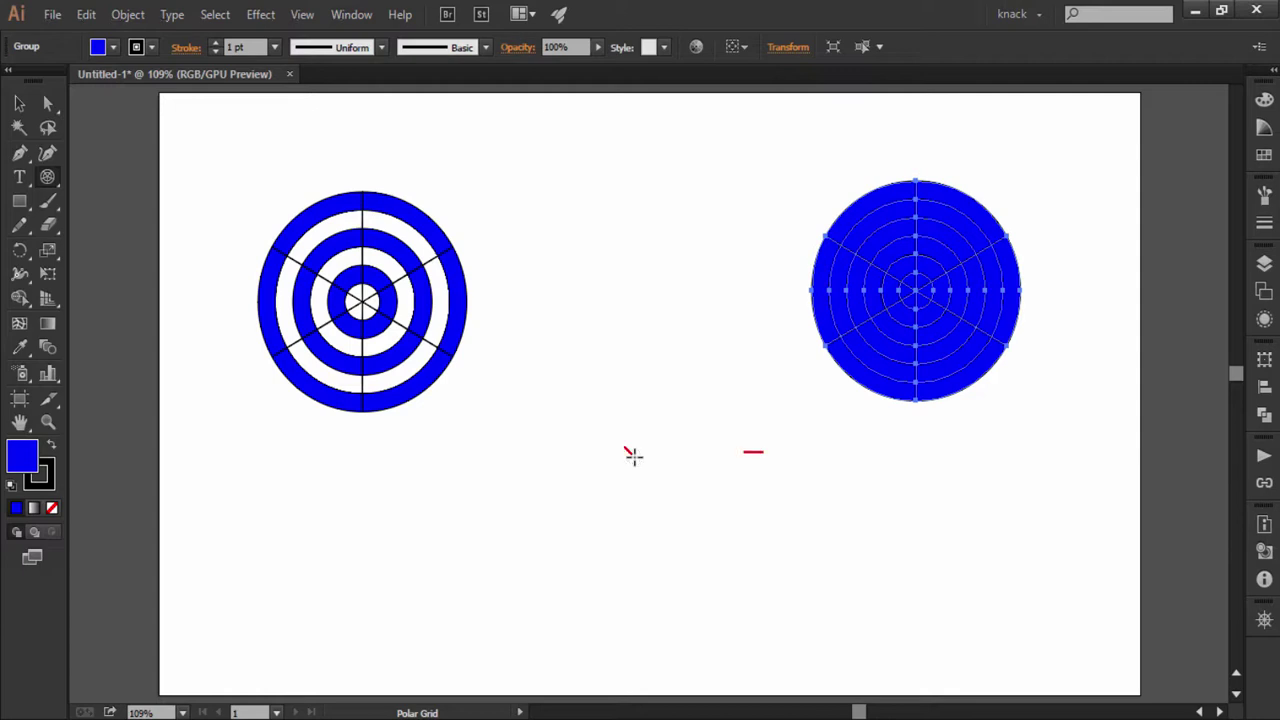
# Place a third filled polar grid in the lower middle with Fill Grid checked.
pyautogui.click(634, 457)
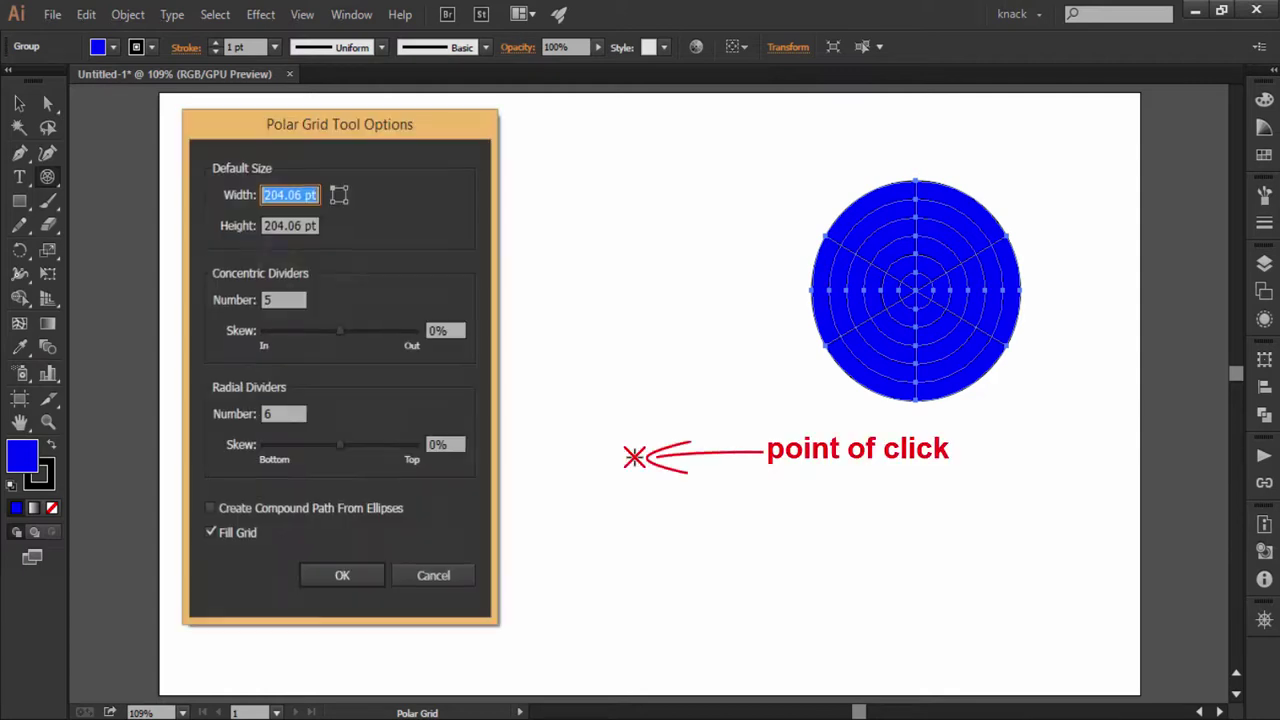
pyautogui.click(348, 576)
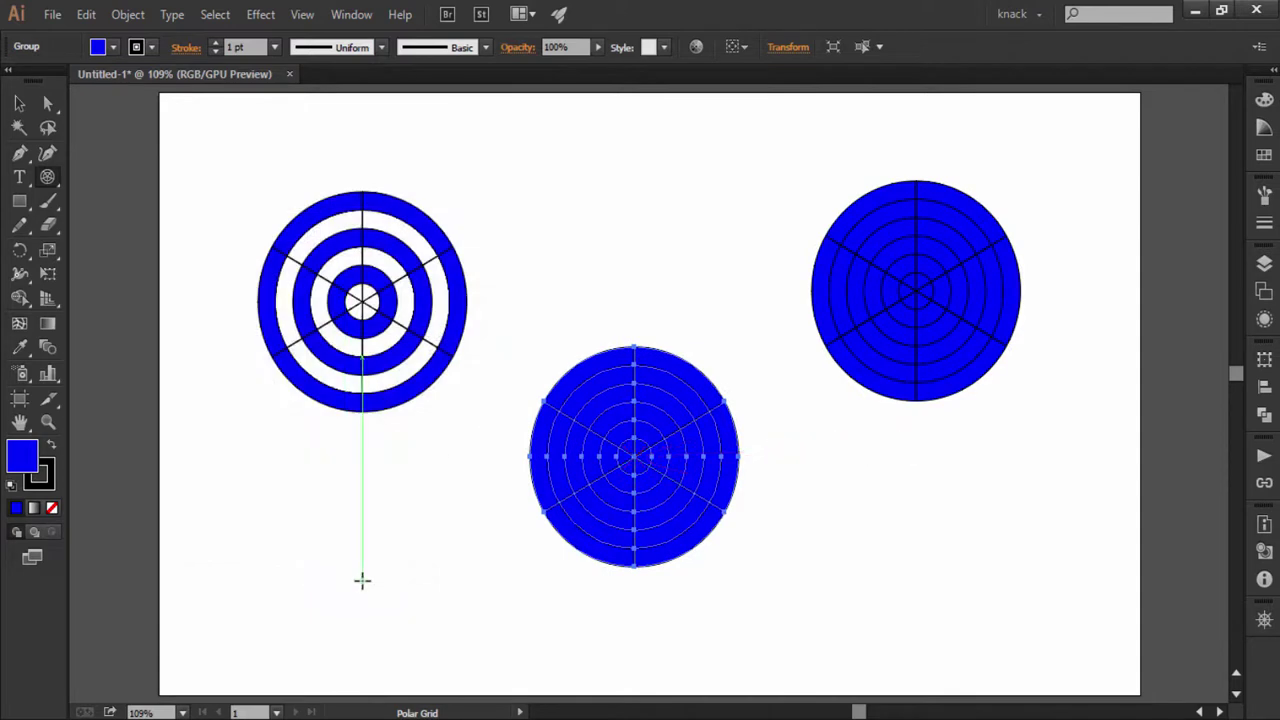